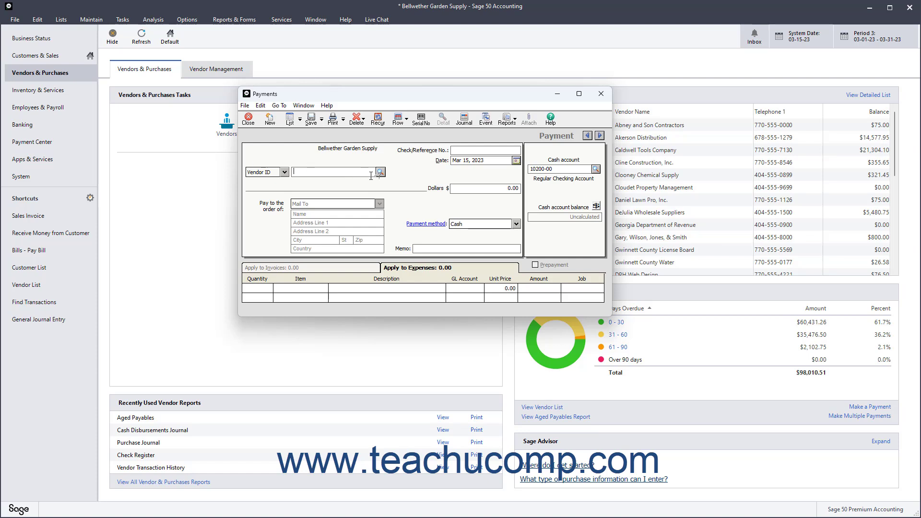
Choose vendor CLOONEY (Clooney Chemical Supply) as the payee and show its open invoices for the payment
click(285, 171)
click(286, 172)
click(380, 171)
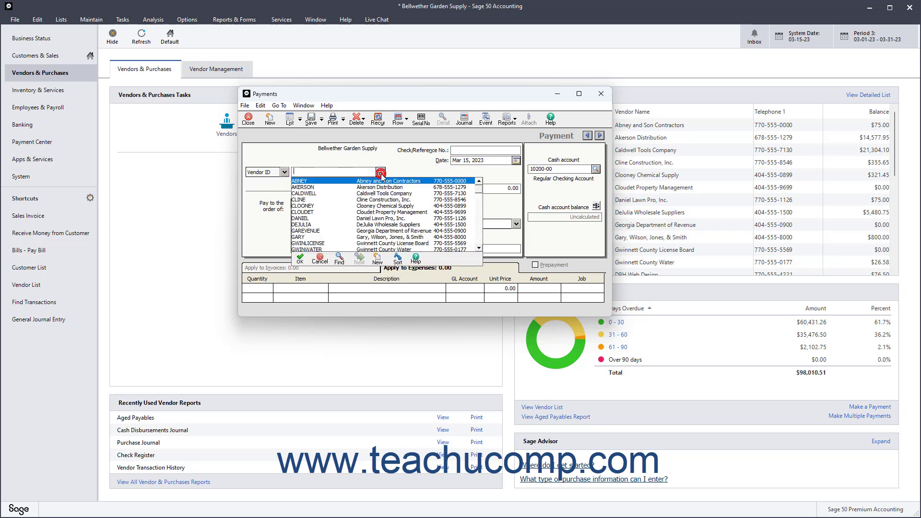
double_click(319, 207)
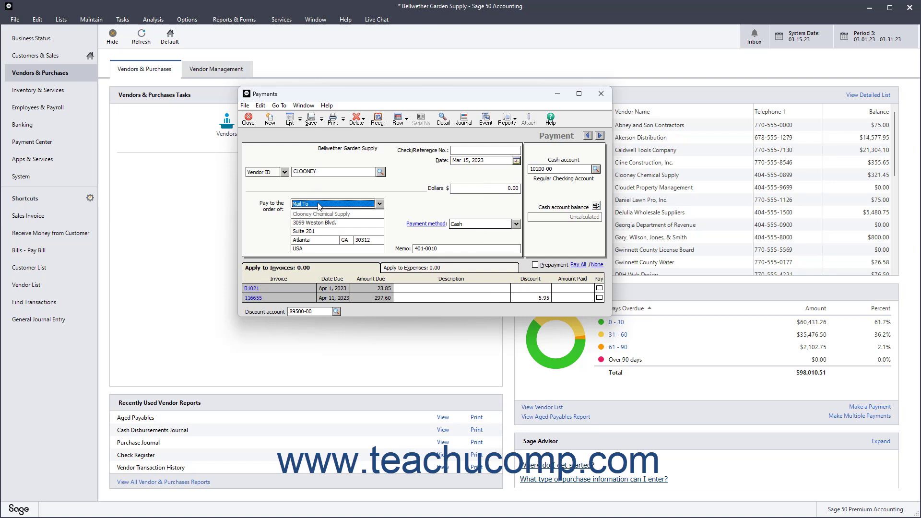
click(314, 268)
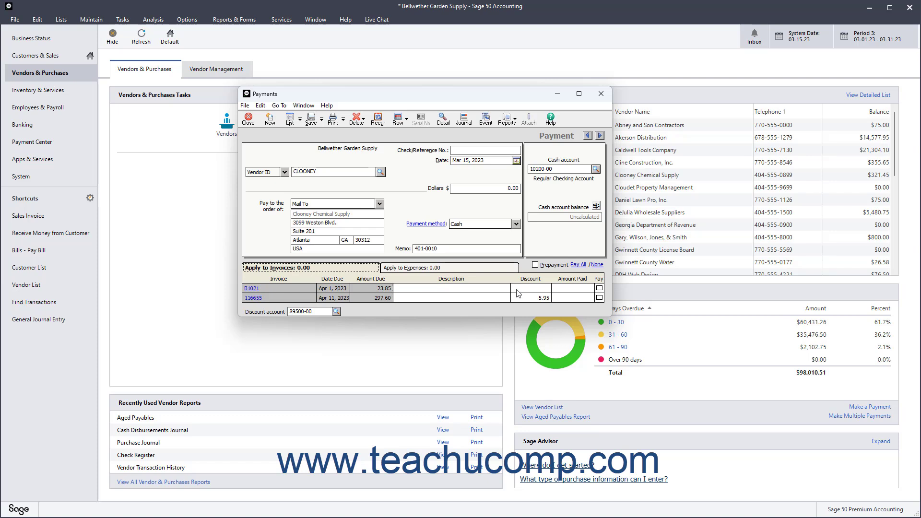
click(563, 288)
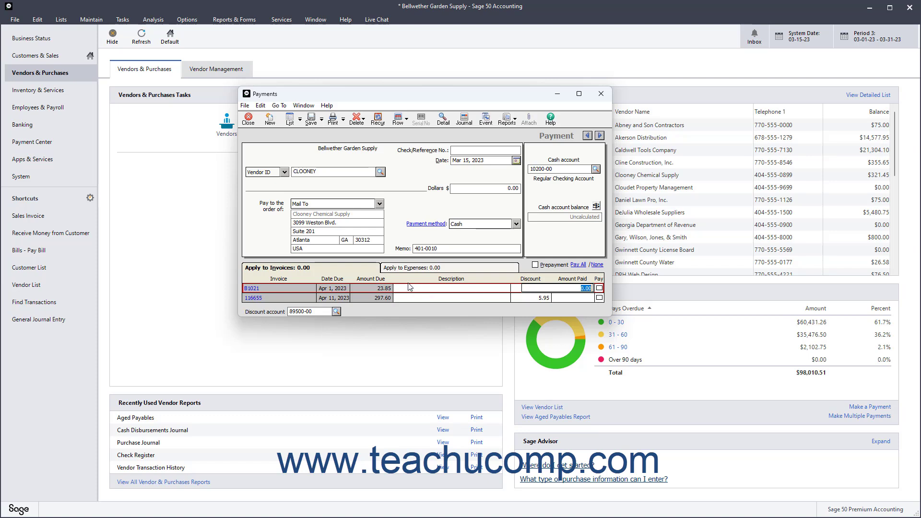
click(285, 172)
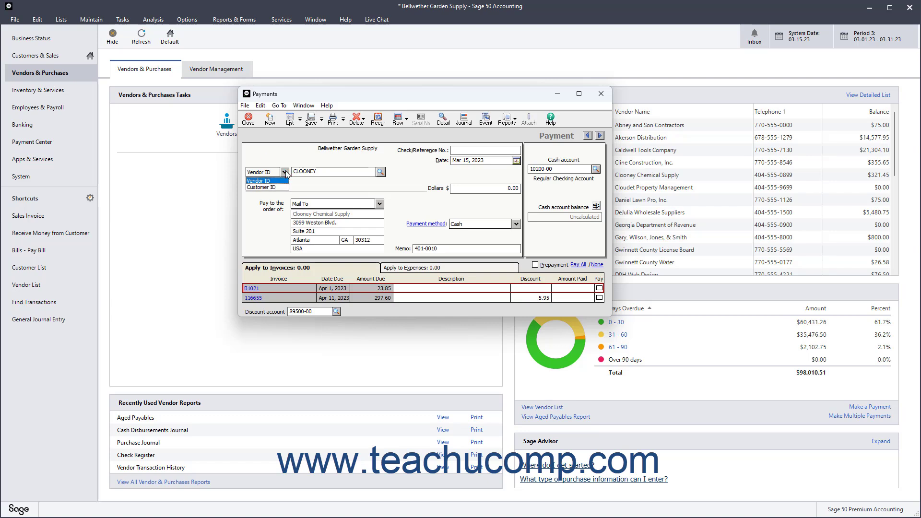
click(281, 181)
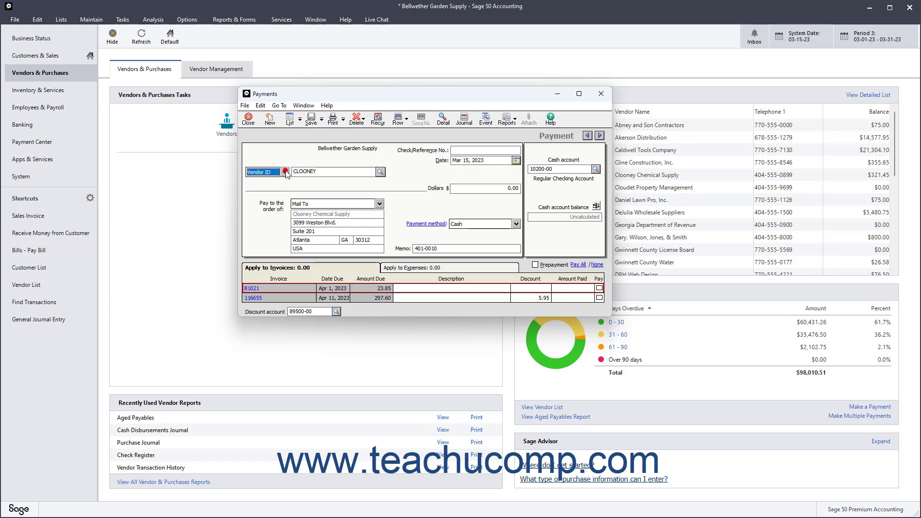
click(380, 172)
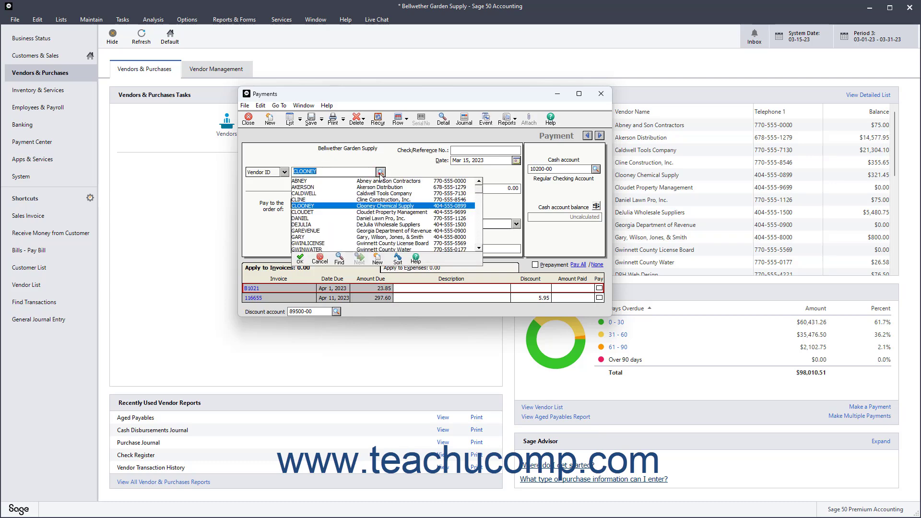
click(380, 173)
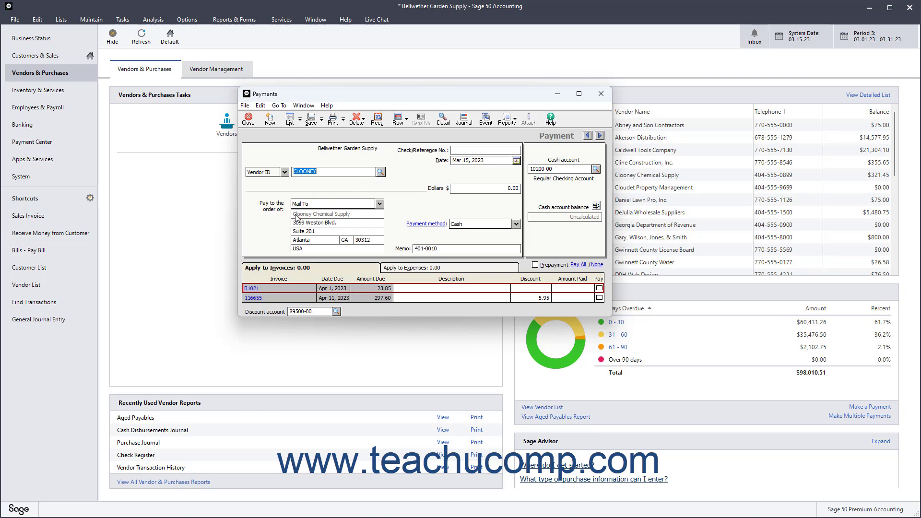
click(285, 173)
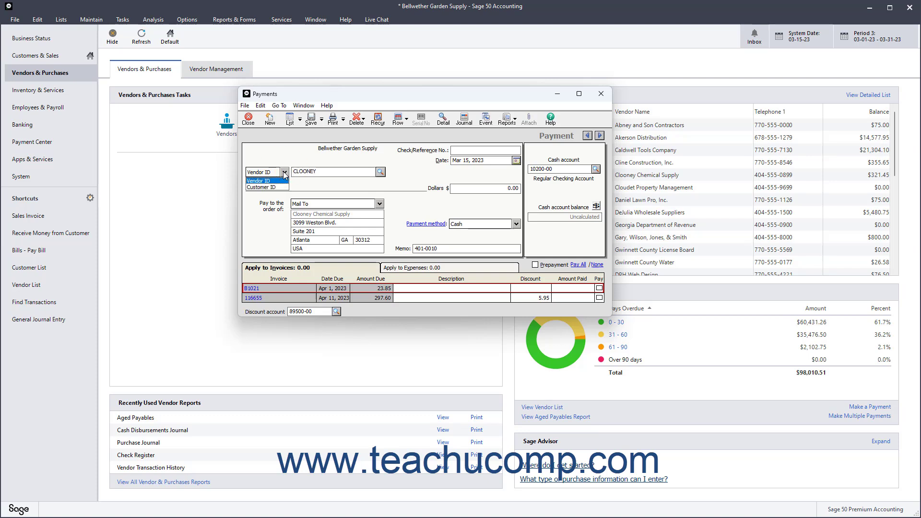
click(284, 173)
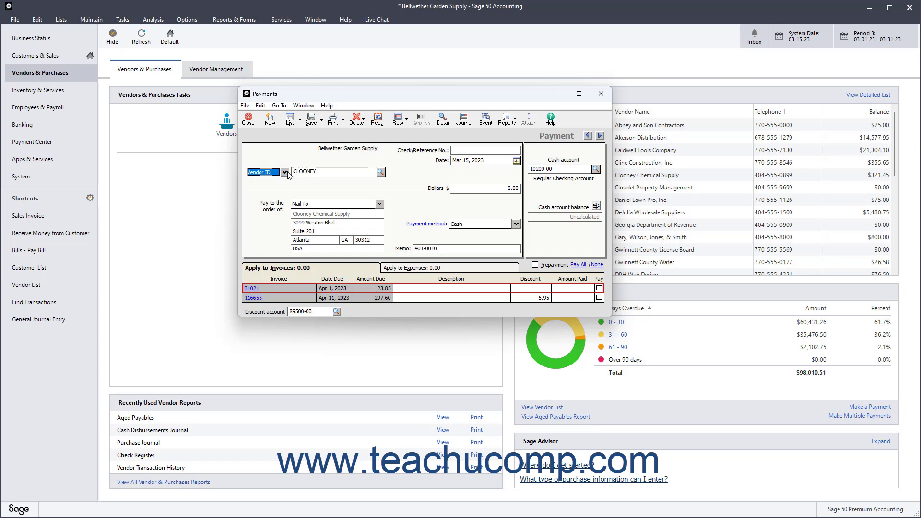
click(470, 150)
click(377, 119)
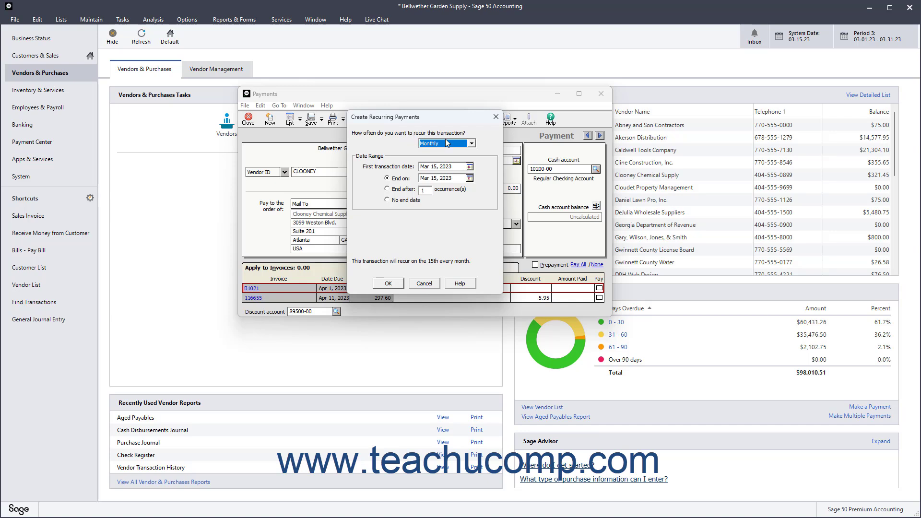
click(471, 144)
click(471, 144)
click(423, 284)
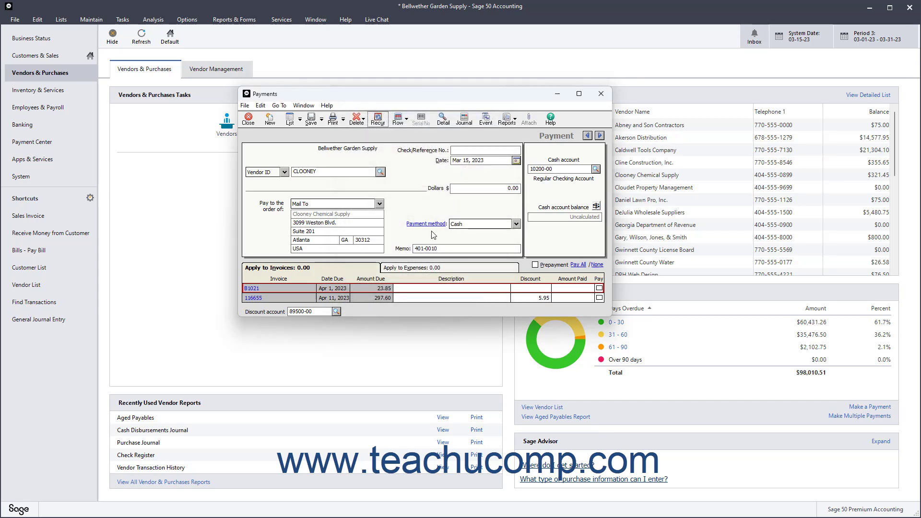
Calculate the cash account balance and select Regular Checking Account as the payment's cash account, with Cash as the payment method
click(487, 161)
click(515, 161)
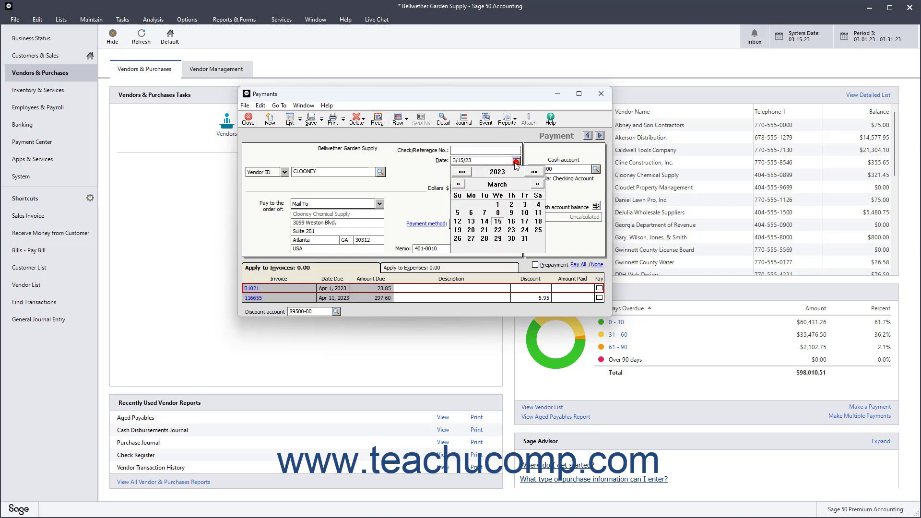
click(501, 224)
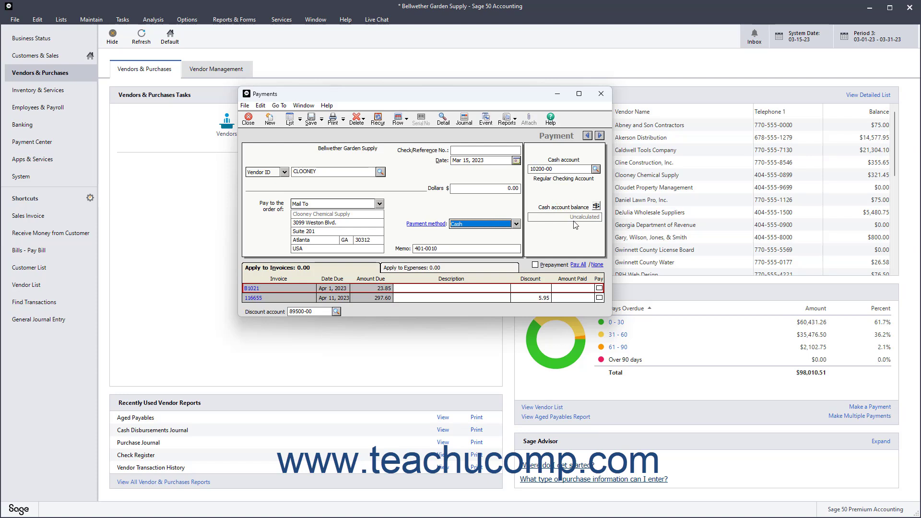
click(596, 206)
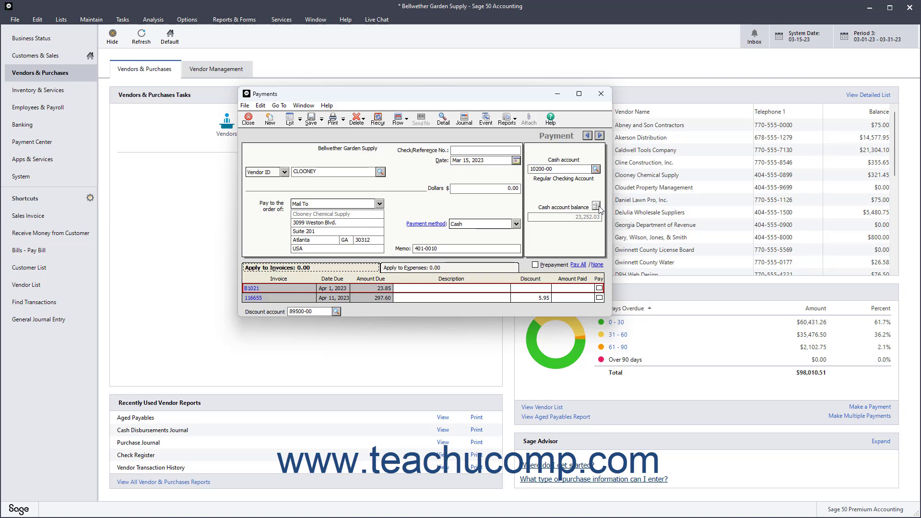
click(597, 168)
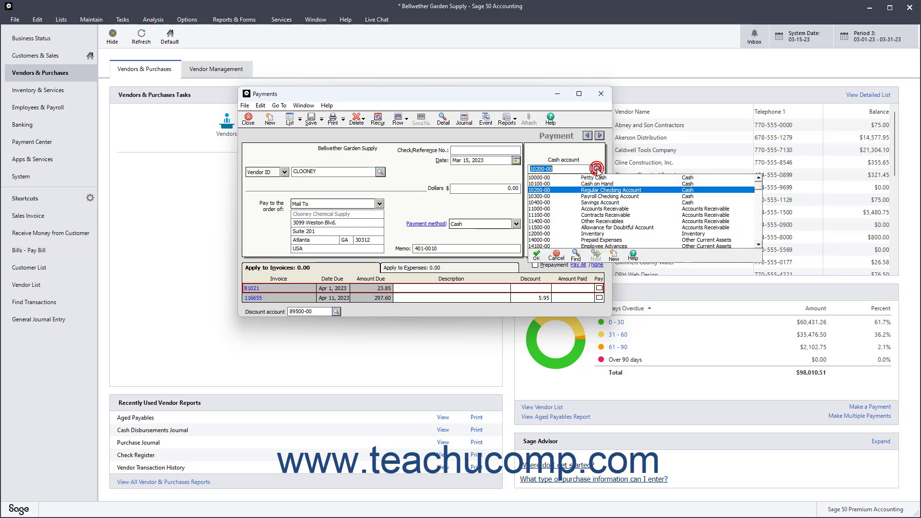
click(594, 191)
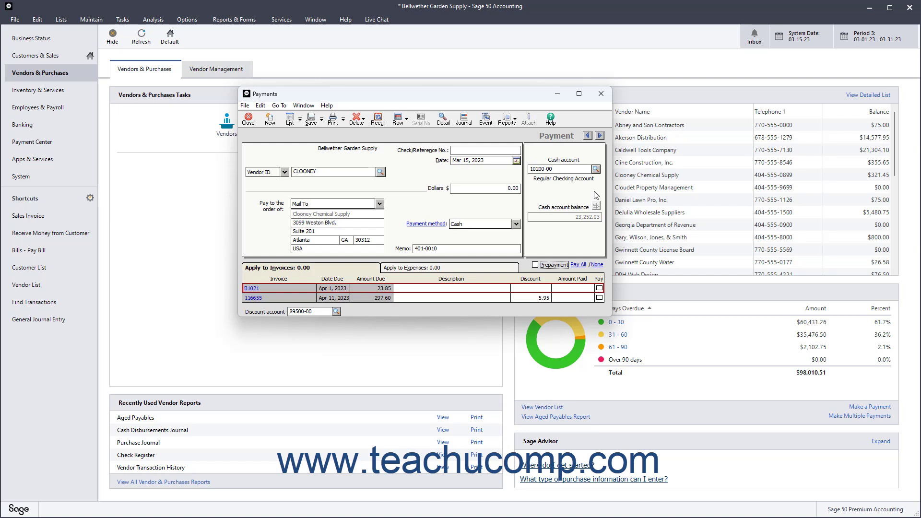
Show the payment's expense lines and try the prepayment option, clearing it again
click(427, 269)
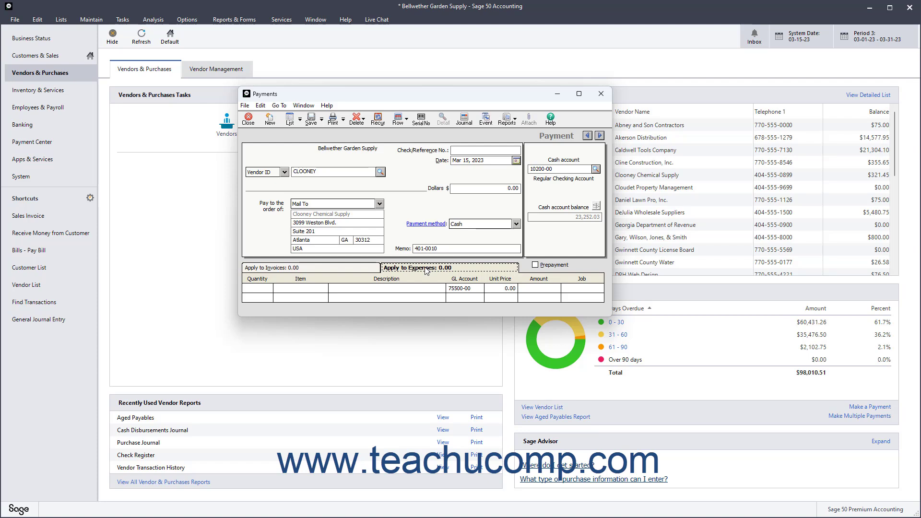
click(536, 265)
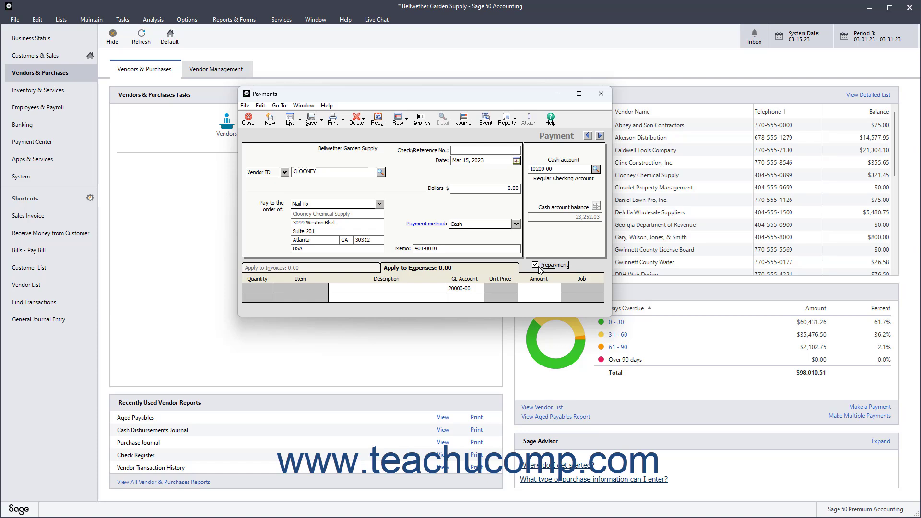
click(535, 265)
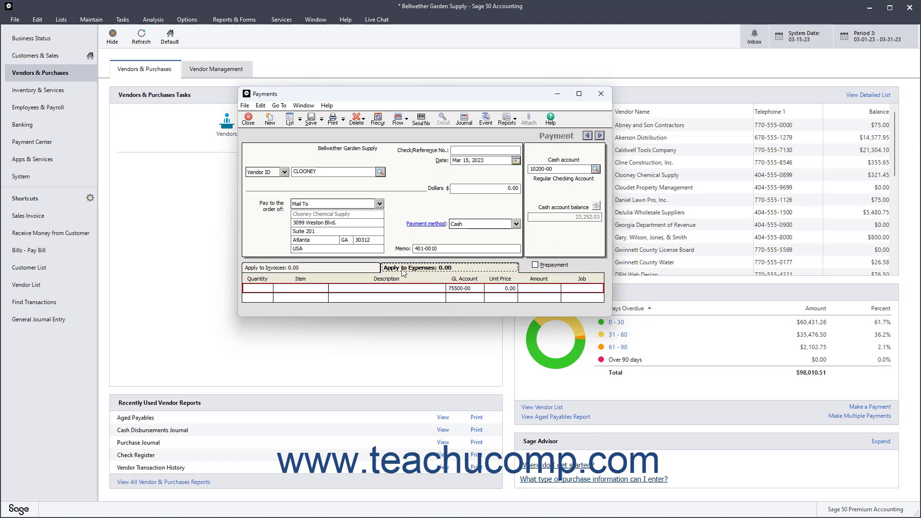
Add an expense line for quantity 1 of item COUT-1000, accepting its default description, GL account and unit price
click(269, 288)
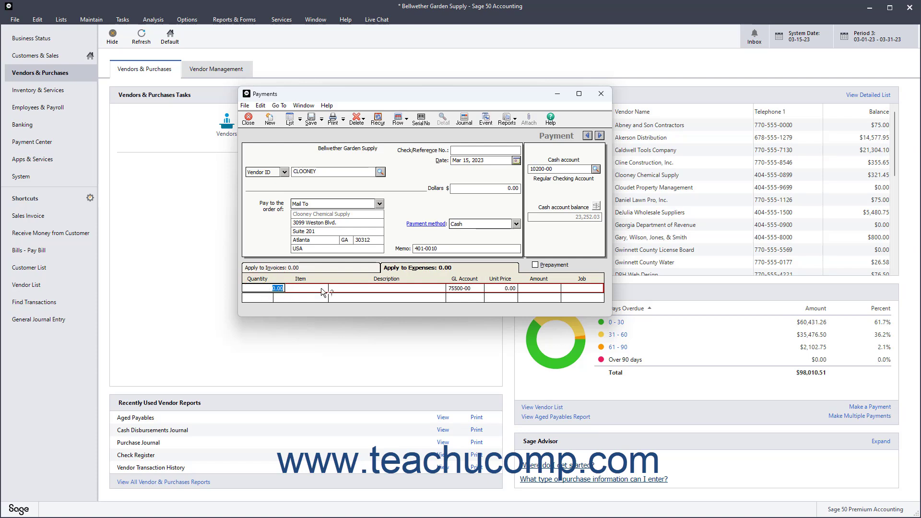
click(307, 287)
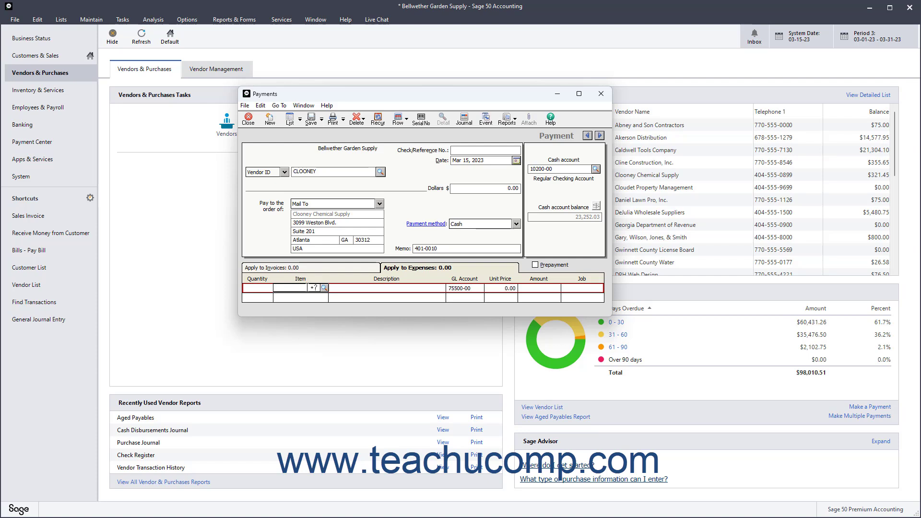
click(261, 288)
text(1)
key(Tab)
text(CO)
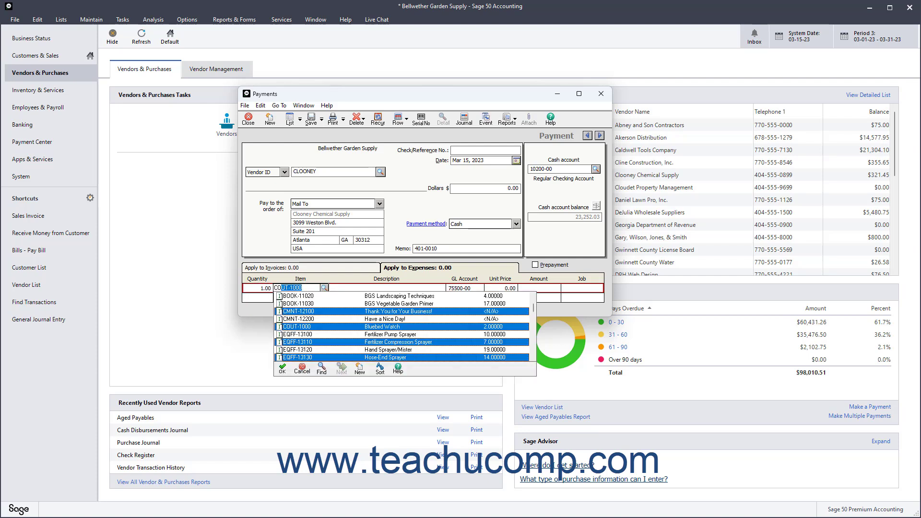
key(Tab)
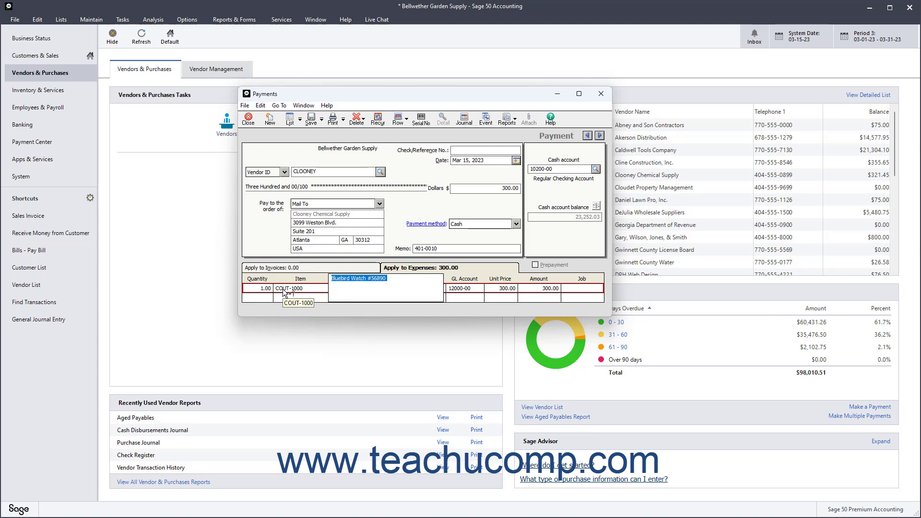
key(Tab)
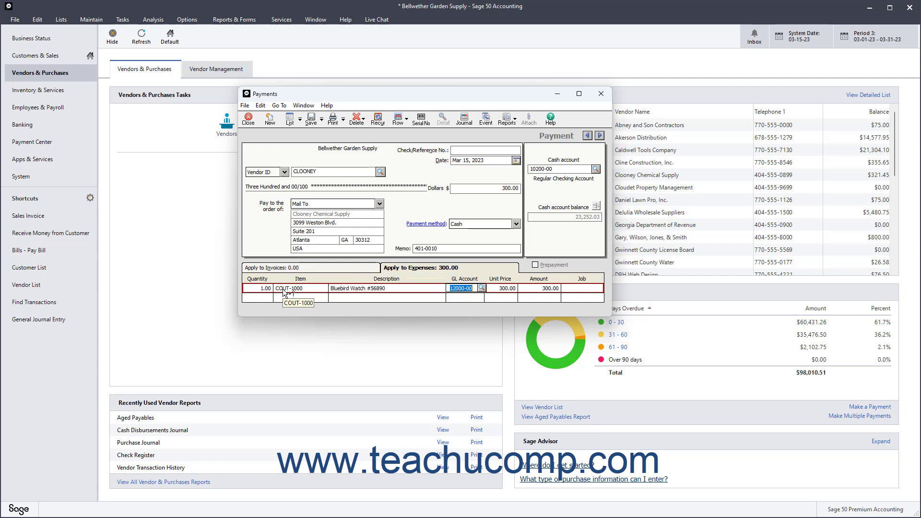
key(Tab)
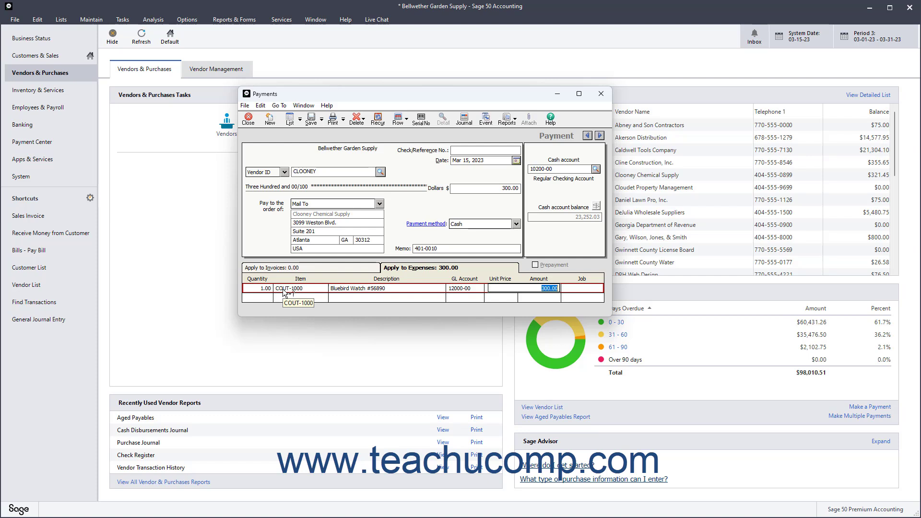
Try adding serial number 123456792 to the COUT-1000 line, discarding the serial number changes
click(421, 124)
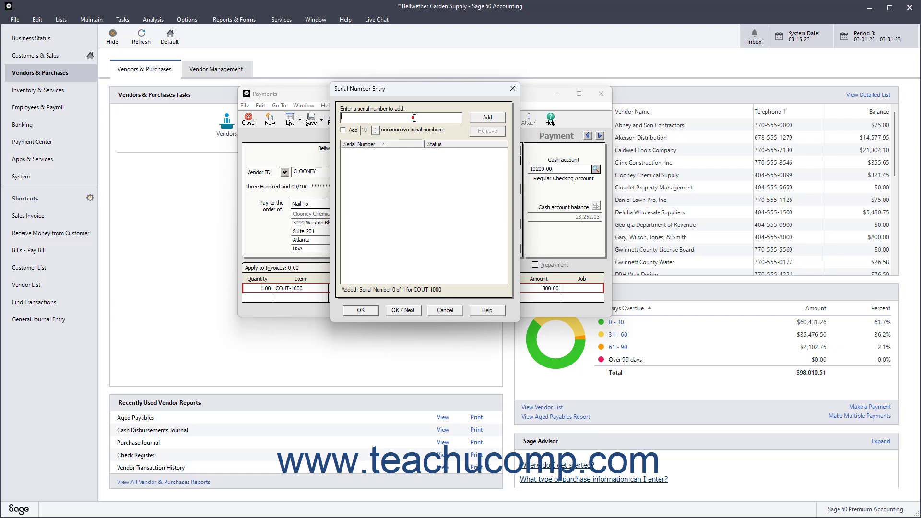
text(123456792)
click(343, 129)
click(368, 130)
click(343, 130)
click(481, 119)
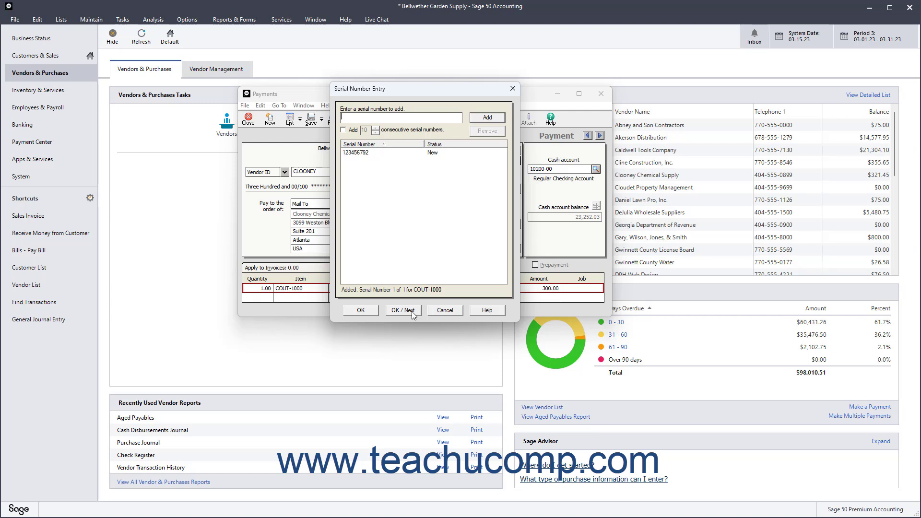
click(445, 310)
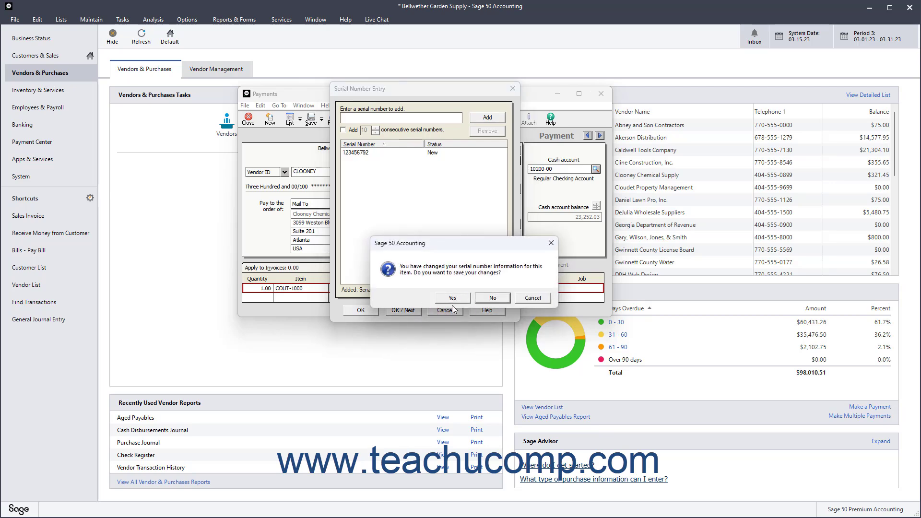
click(500, 301)
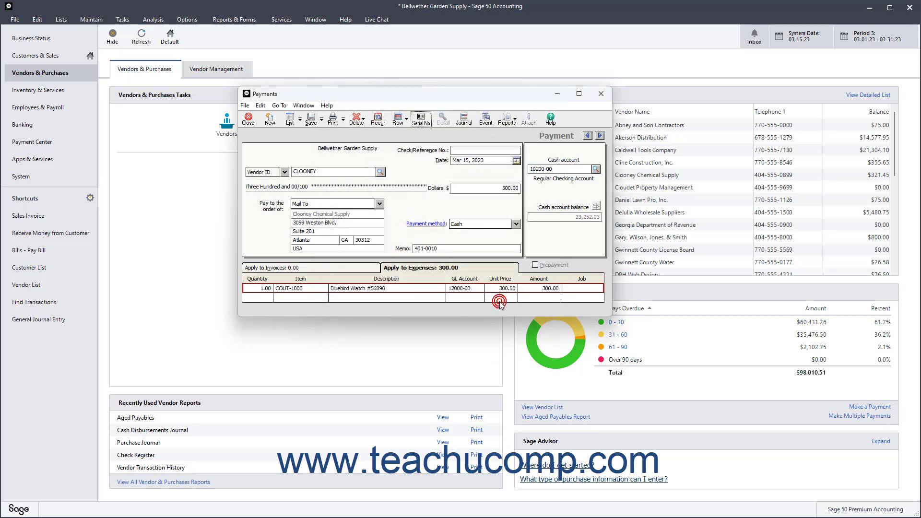
Remove the COUT-1000 line from the payment's expenses
click(406, 118)
click(406, 157)
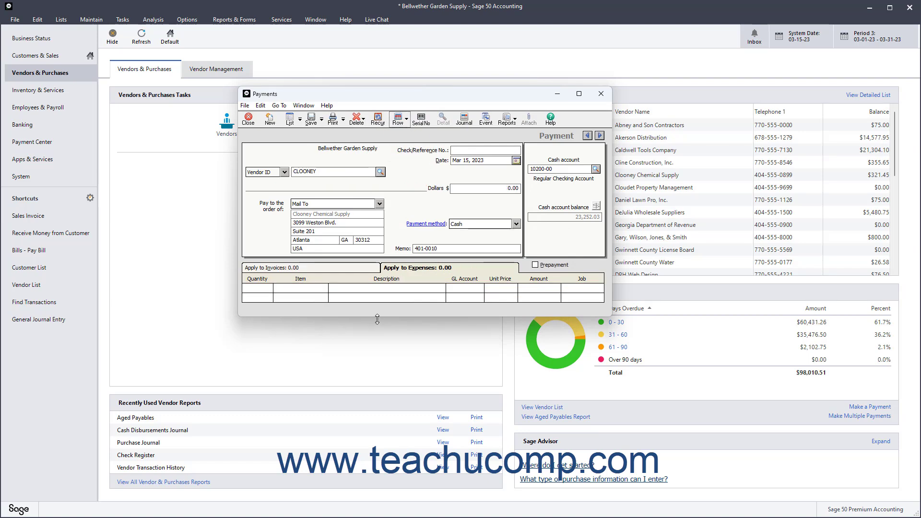
Return to the vendor's open invoices and mark the one due Apr 11, 2023 for payment with its available discount
click(340, 269)
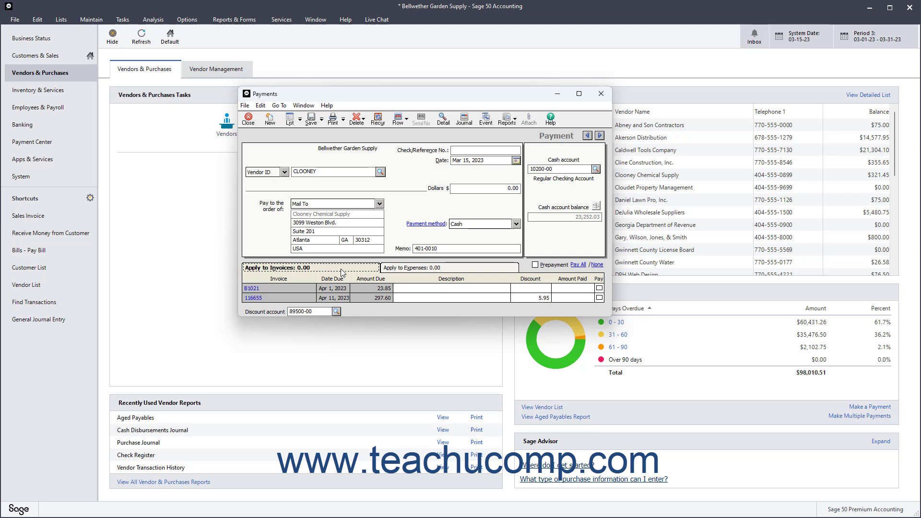
click(417, 289)
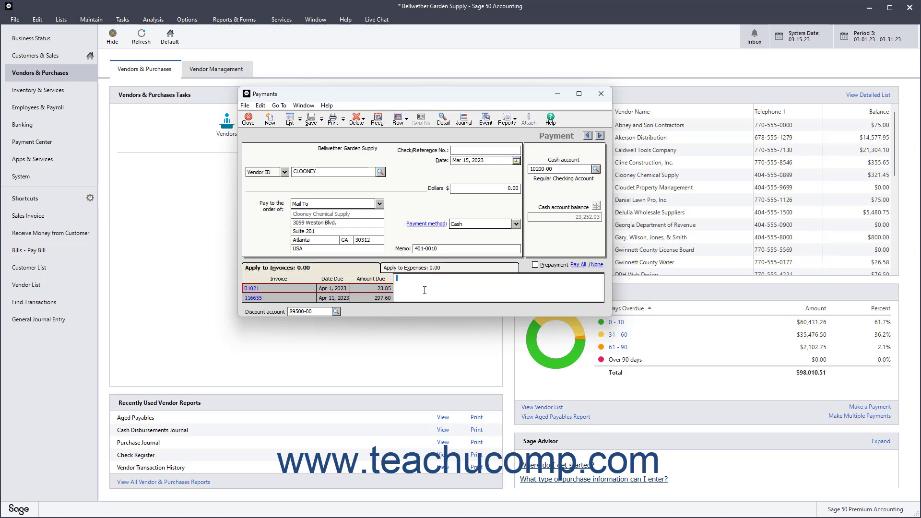
key(Tab)
click(536, 297)
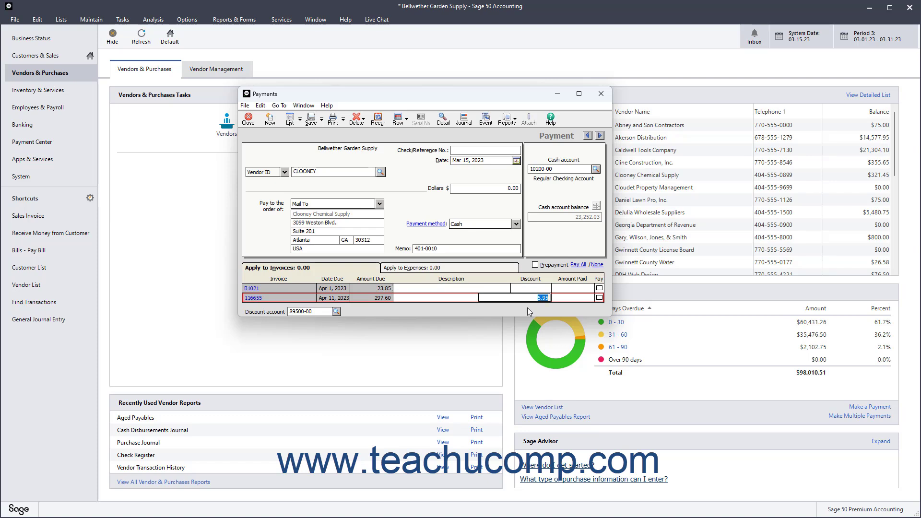
key(Tab)
click(599, 298)
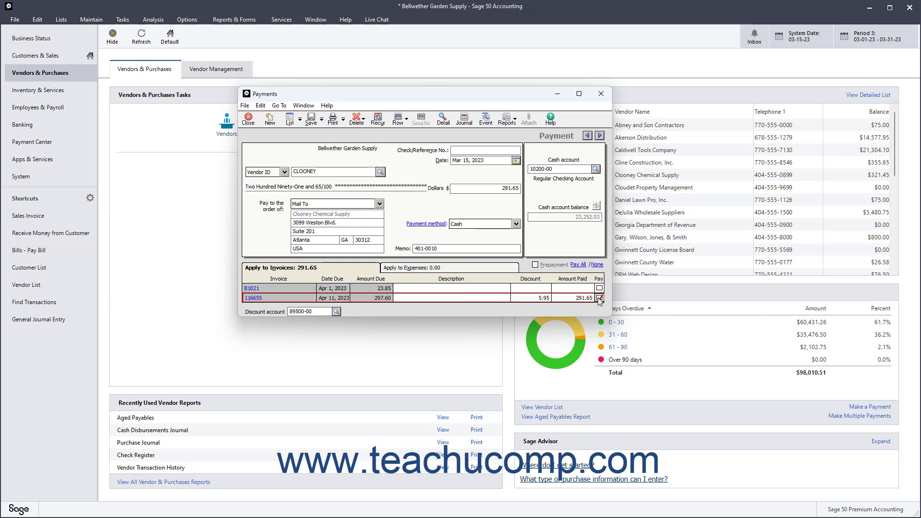
Also mark invoice B1021, due Apr 1, 2023, for payment and save the payment to Clooney Chemical Supply
click(599, 289)
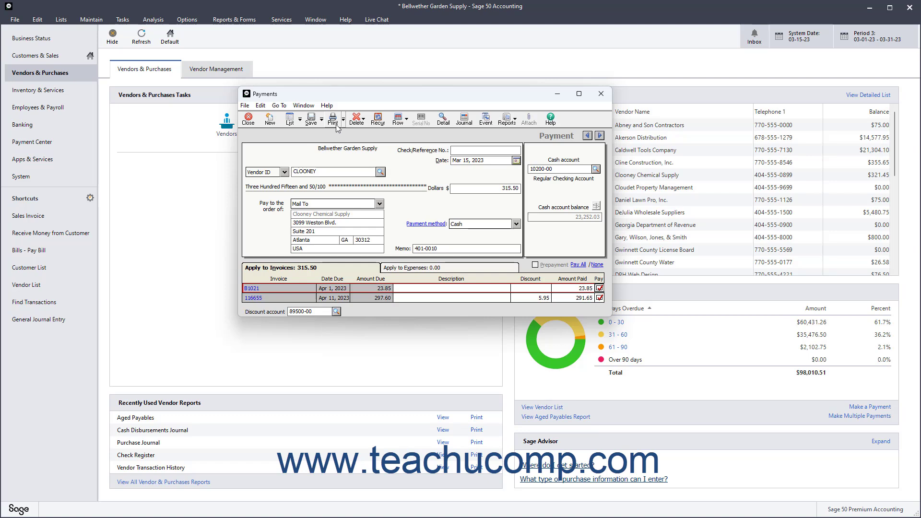
click(310, 120)
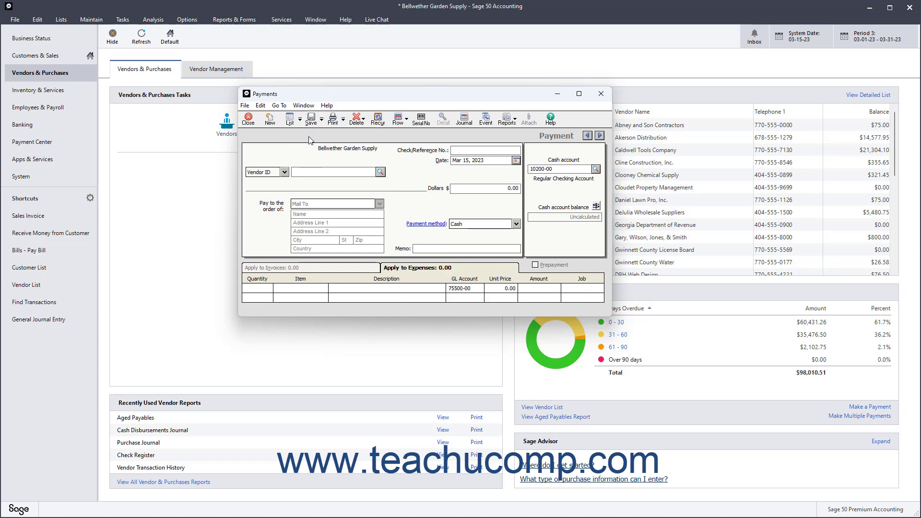
Start a payment to customer Aldred Builders, Inc., applied to the customer account, and close the Payments window without saving it
click(285, 172)
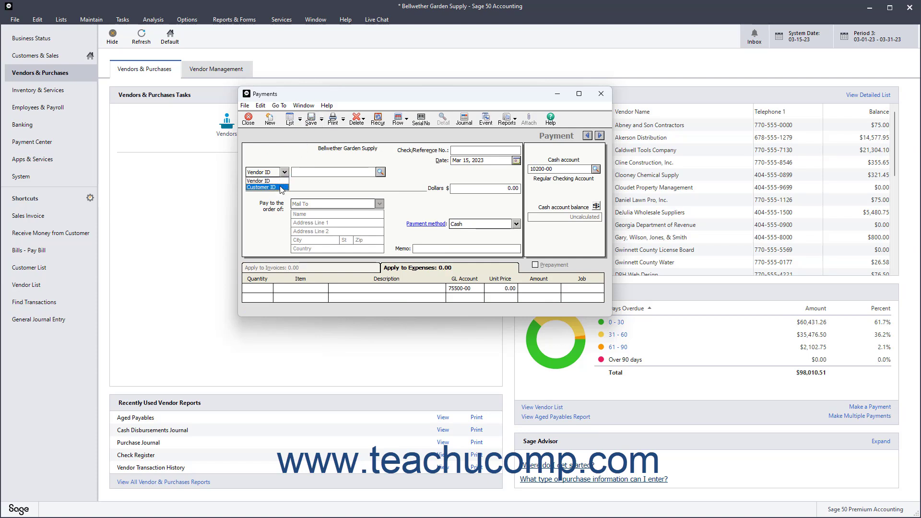
click(281, 187)
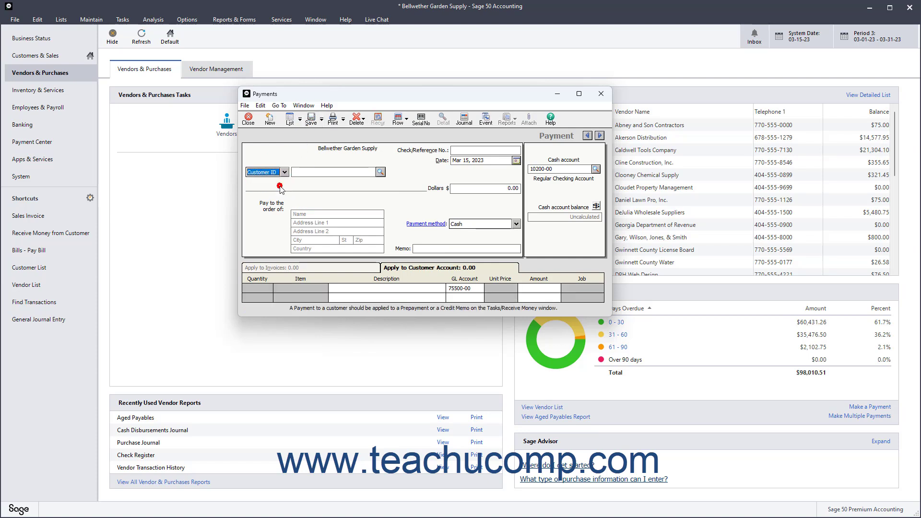
click(380, 172)
click(360, 183)
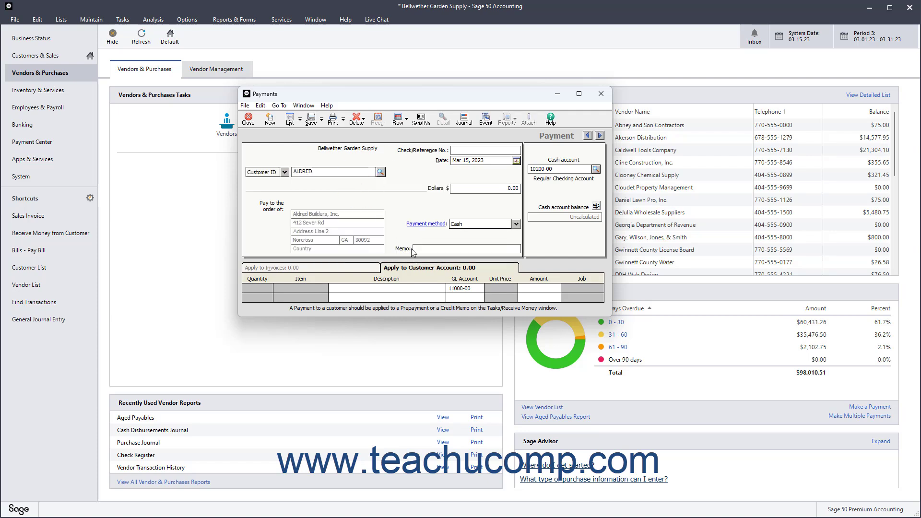
click(414, 268)
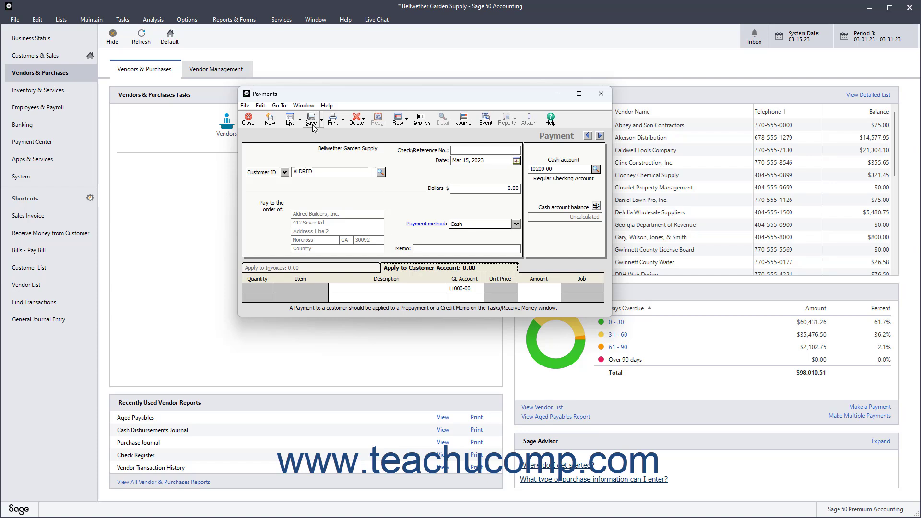
click(248, 119)
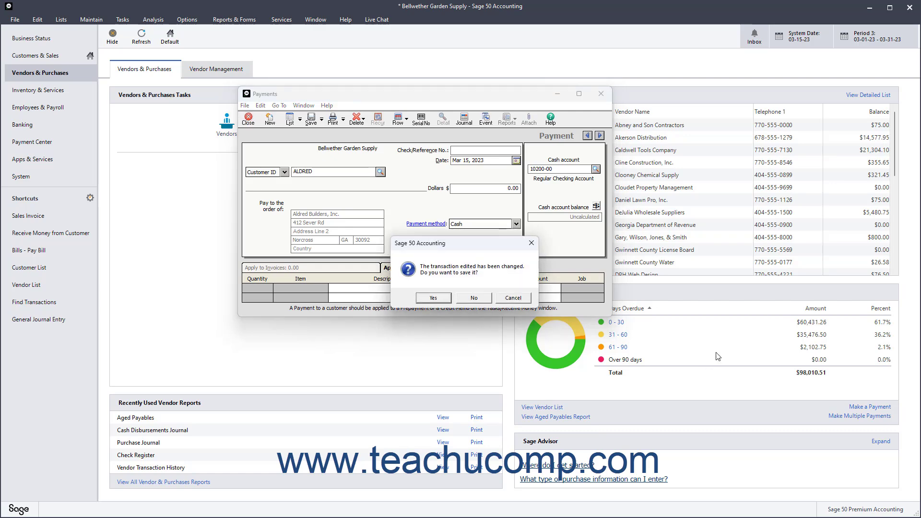
click(480, 298)
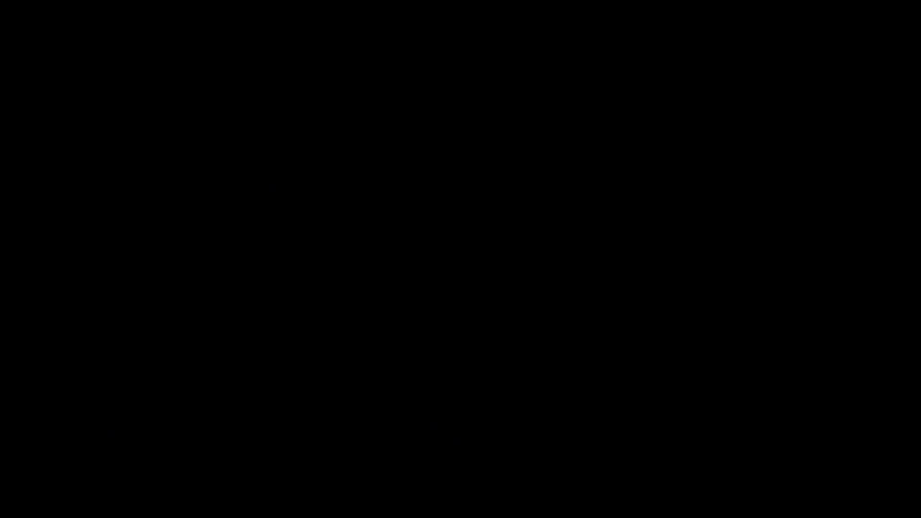